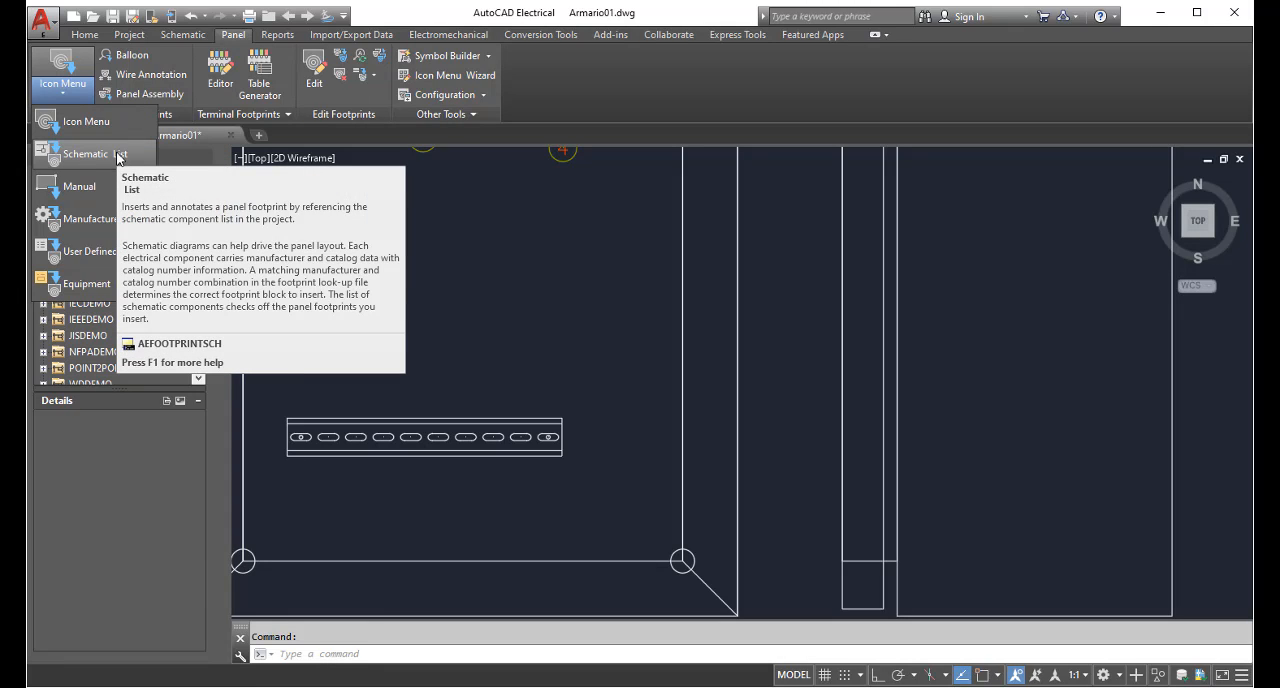
Extract the project's schematic component list for all locations, processing only the drawing Esquema01.dwg
left_click(90, 154)
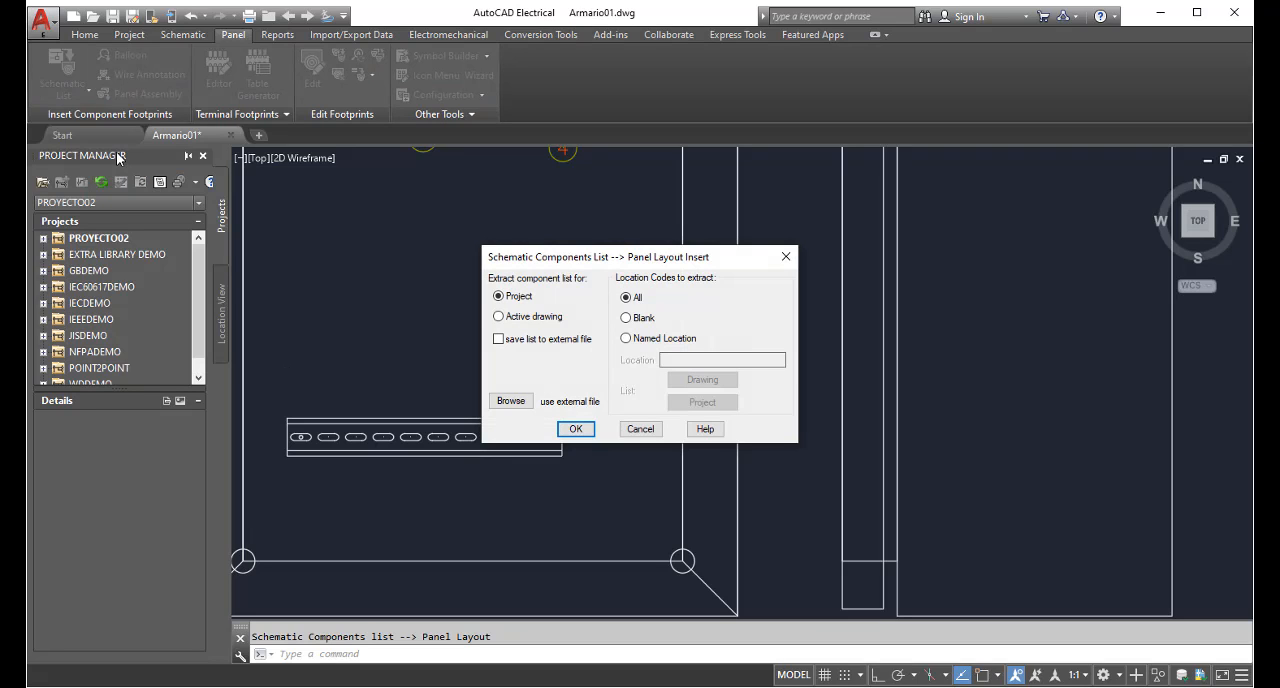
left_click(577, 429)
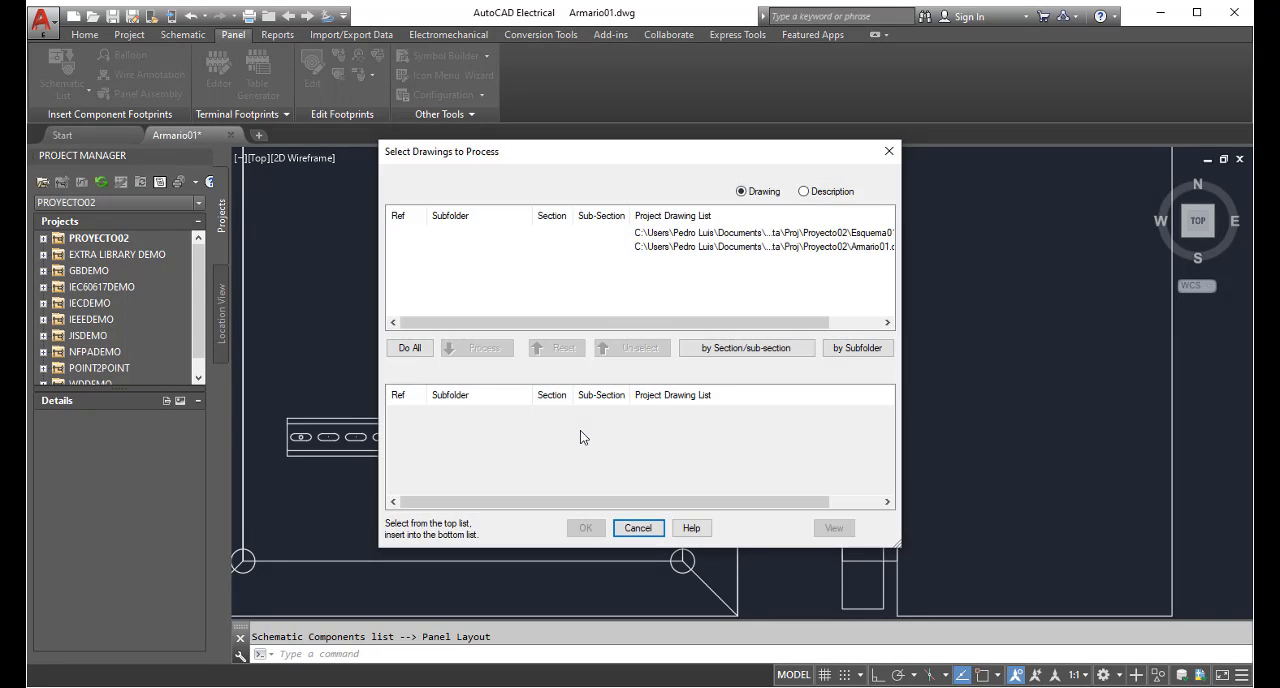
left_click_drag(640, 322, 732, 327)
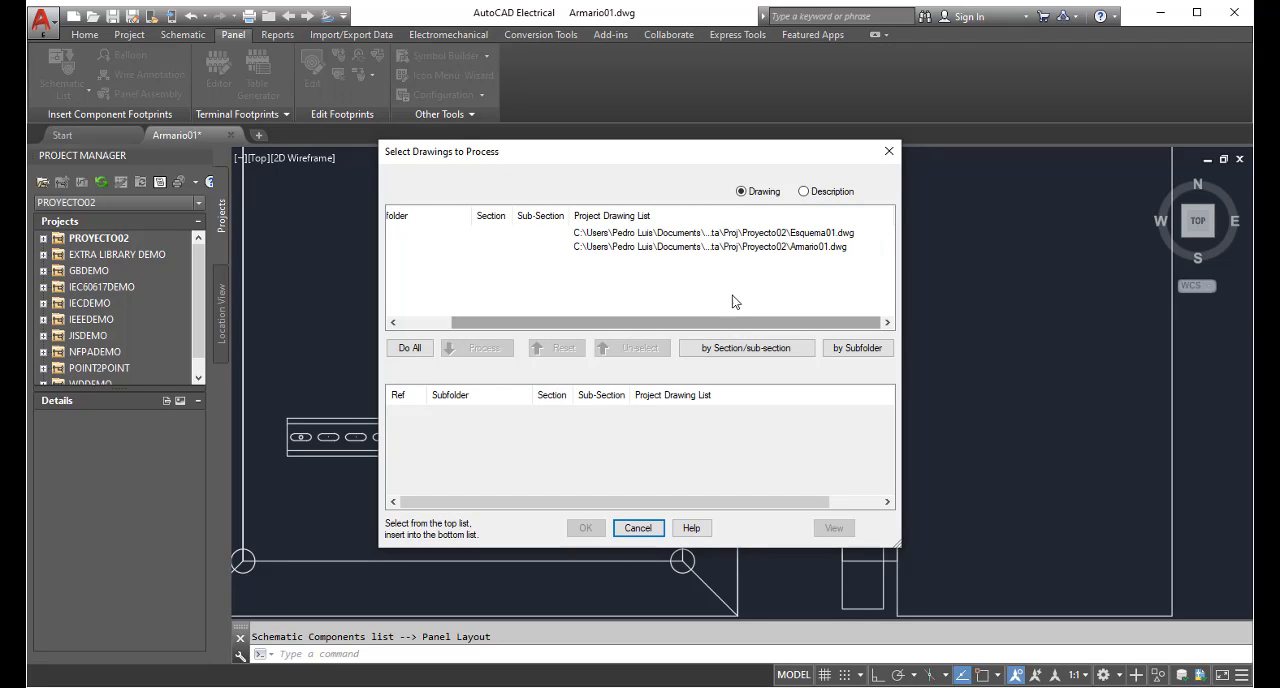
left_click(737, 233)
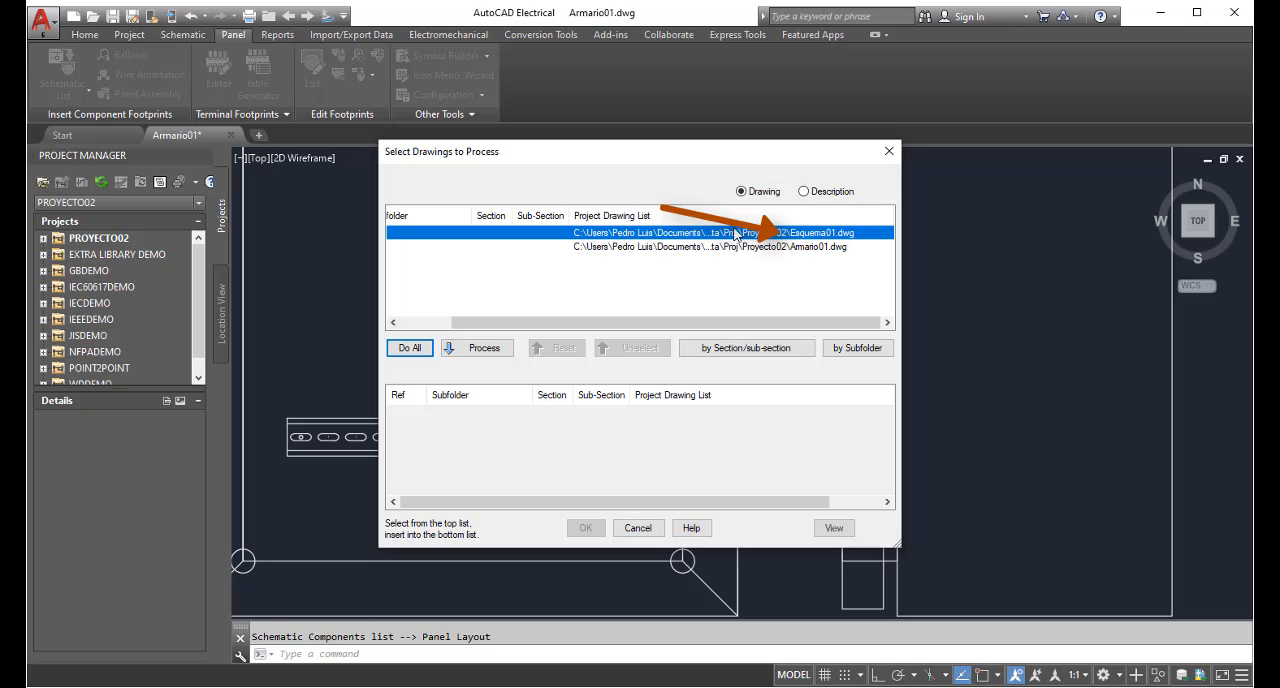
left_click(493, 352)
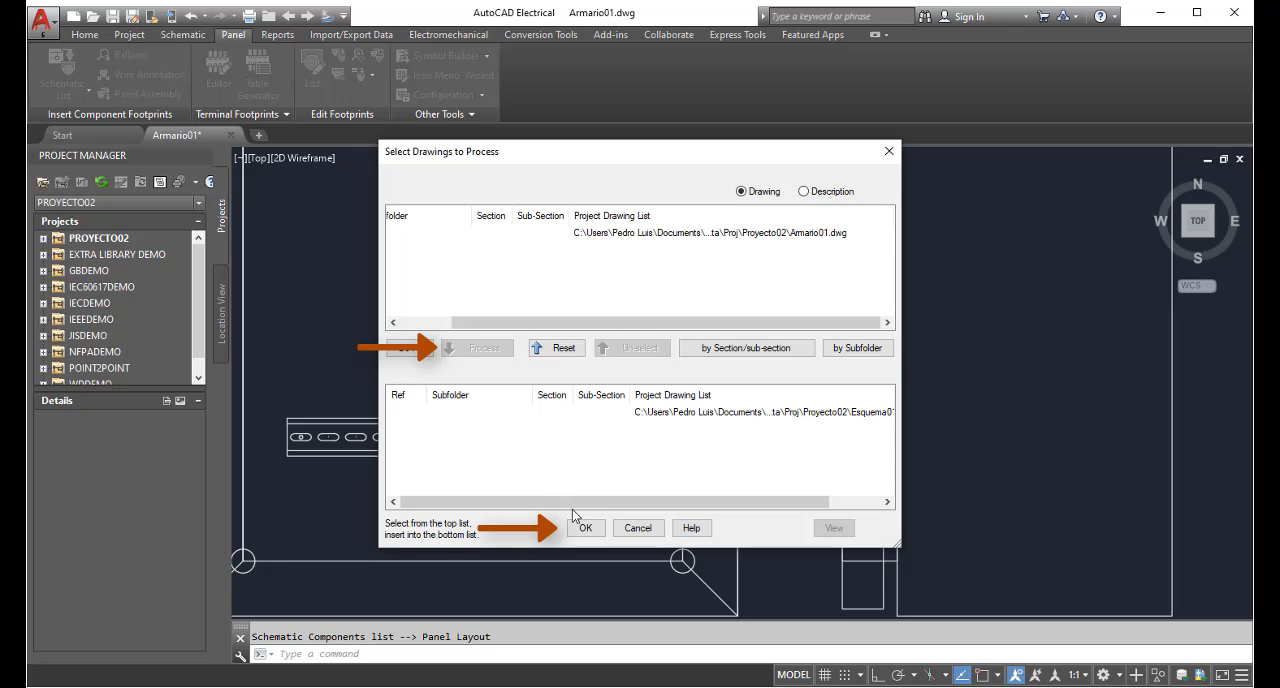
left_click(584, 530)
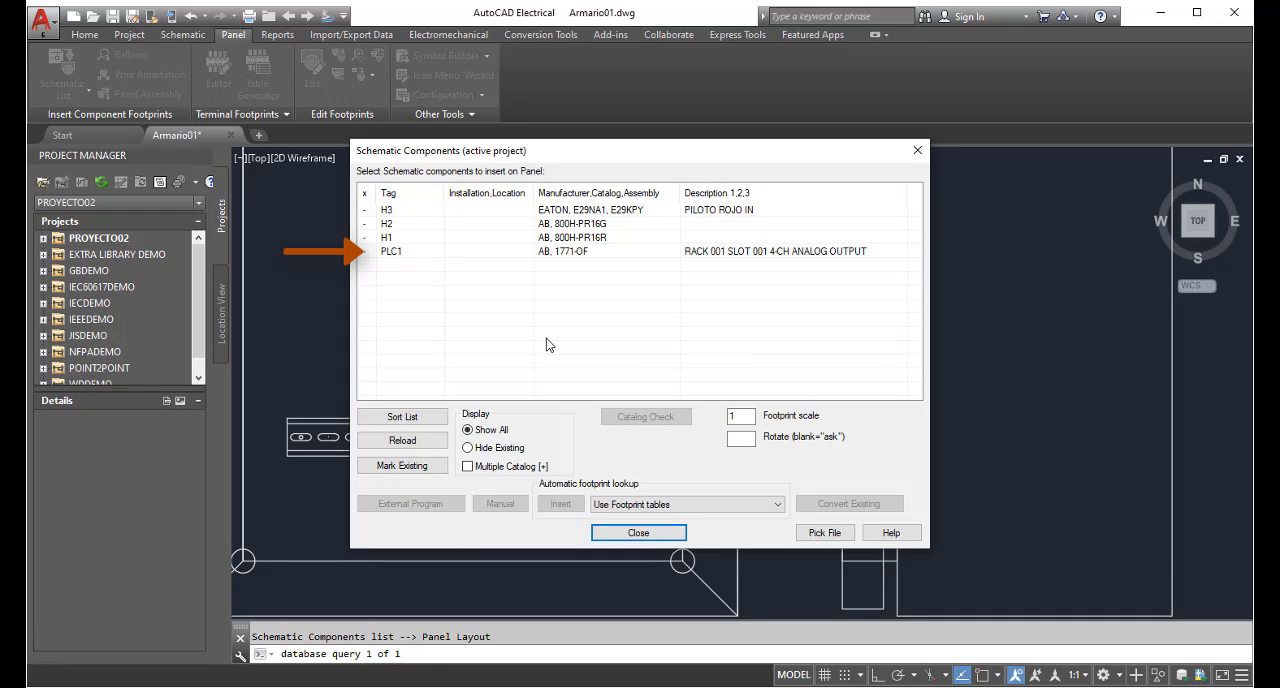
Insert the PLC1 footprint (AB 1771-OF) just right of the DIN rail at 0° rotation with Ortho on, keeping its component data
left_click(540, 254)
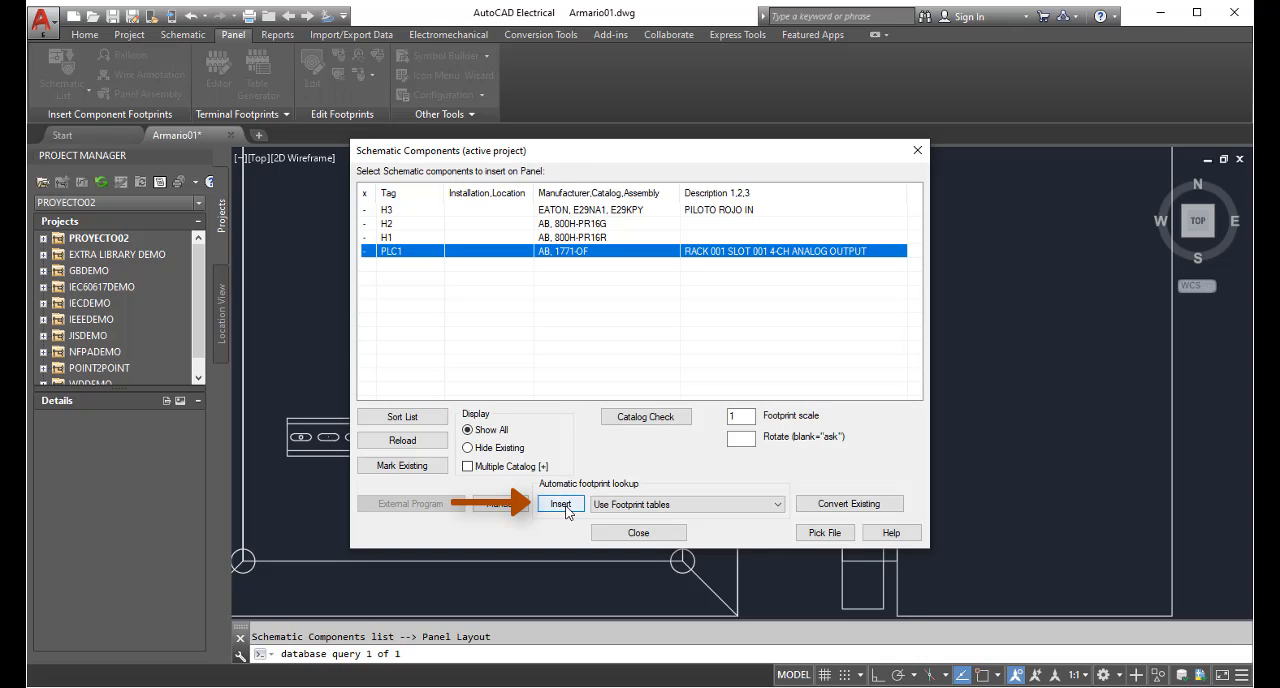
left_click(561, 505)
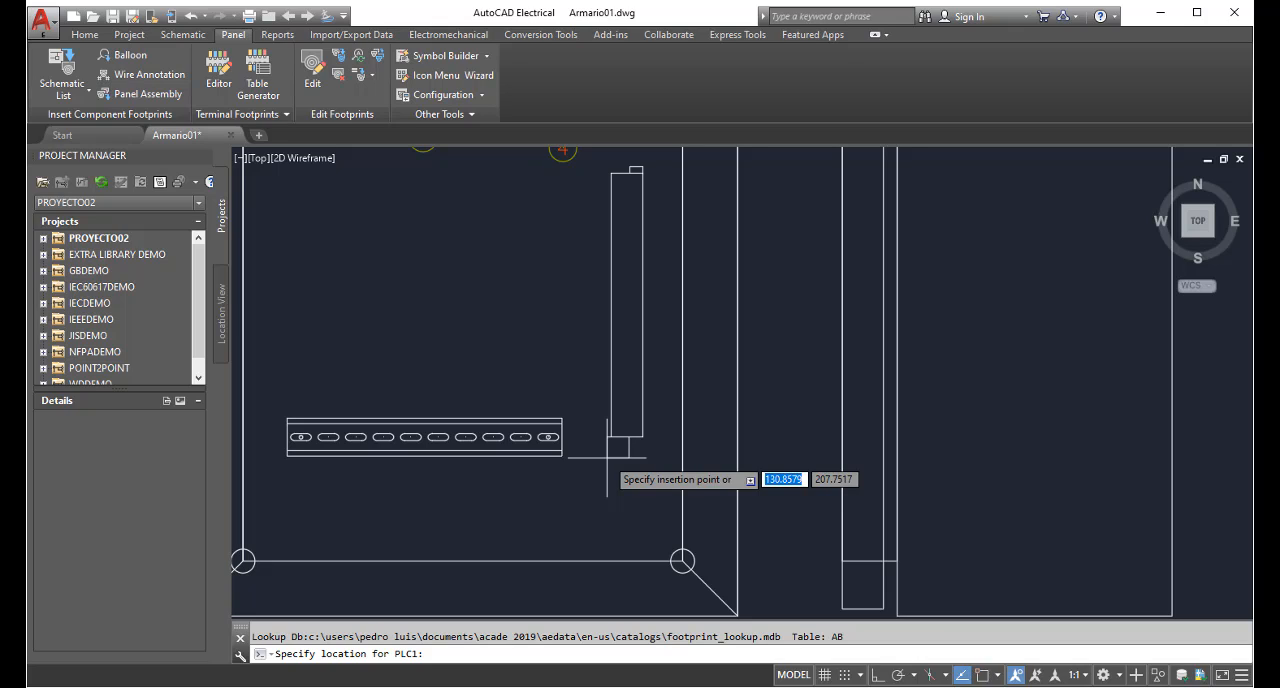
key("F8")
left_click(602, 456)
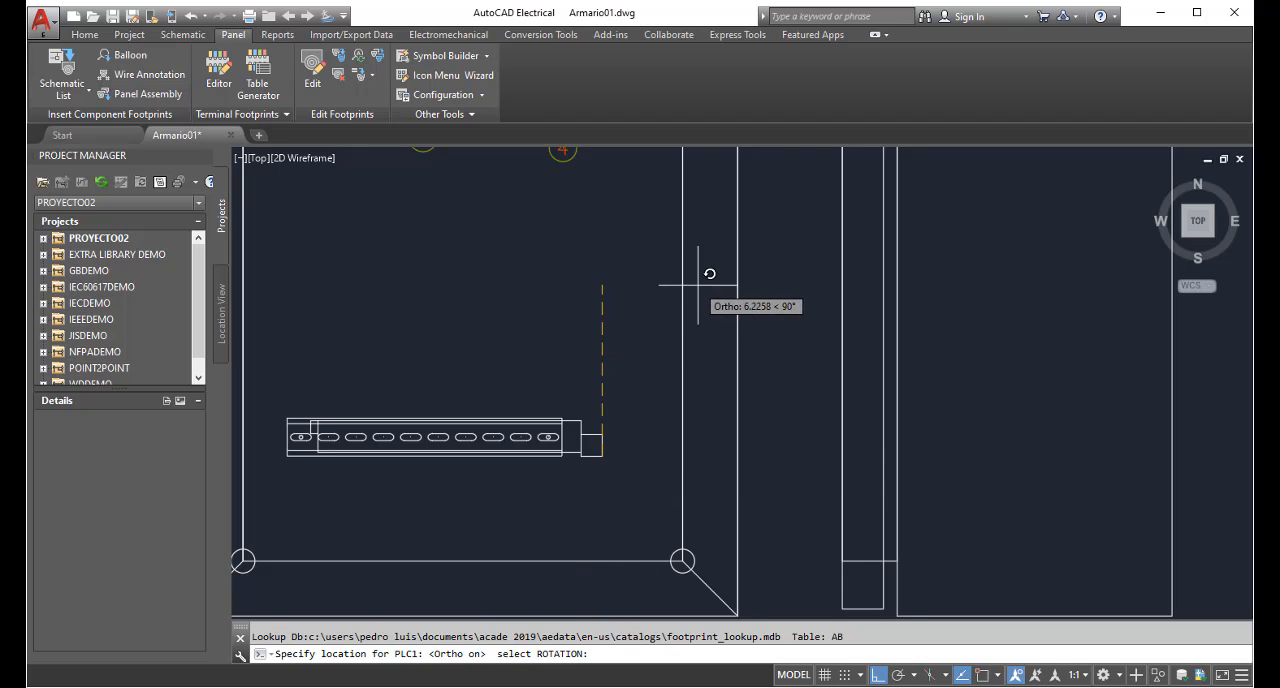
left_click(712, 456)
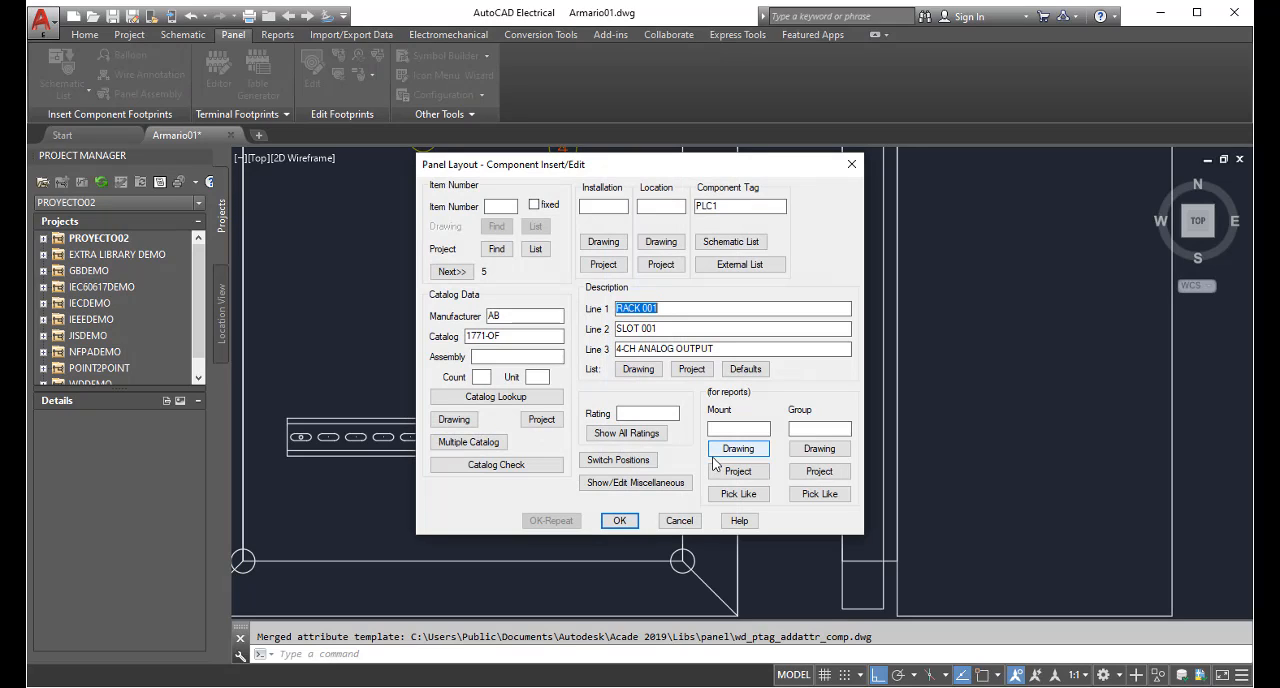
left_click(686, 328)
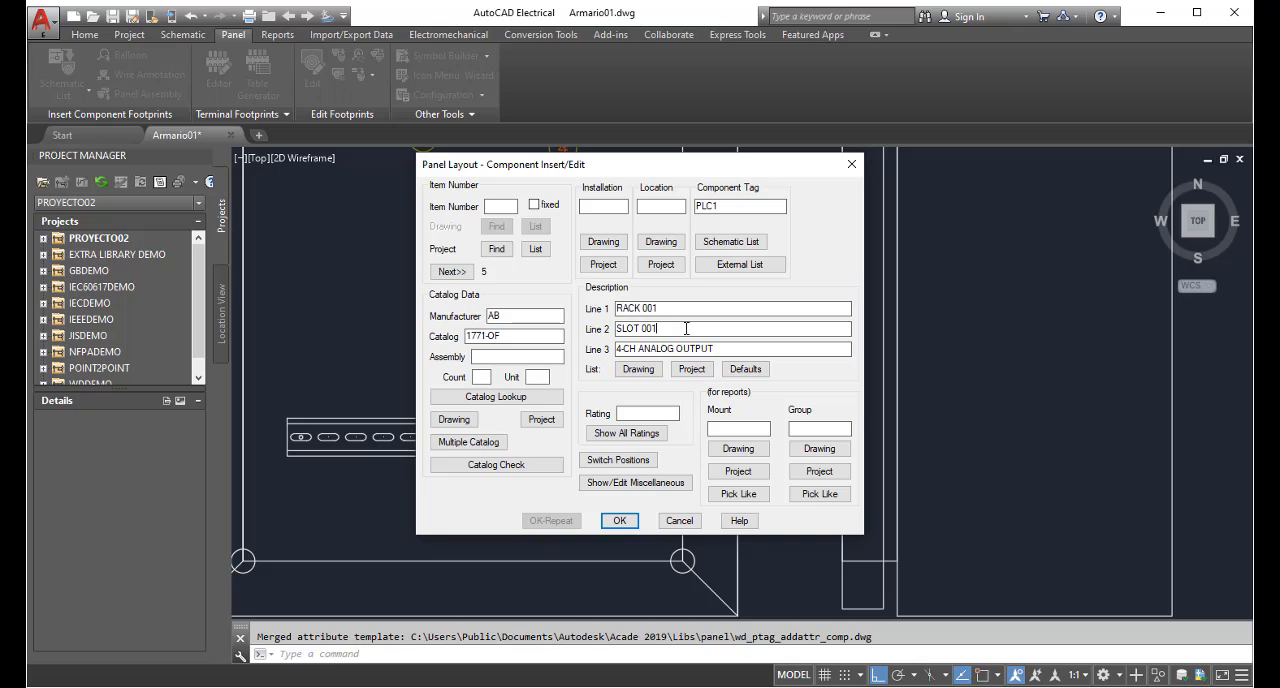
left_click(676, 309)
left_click(619, 521)
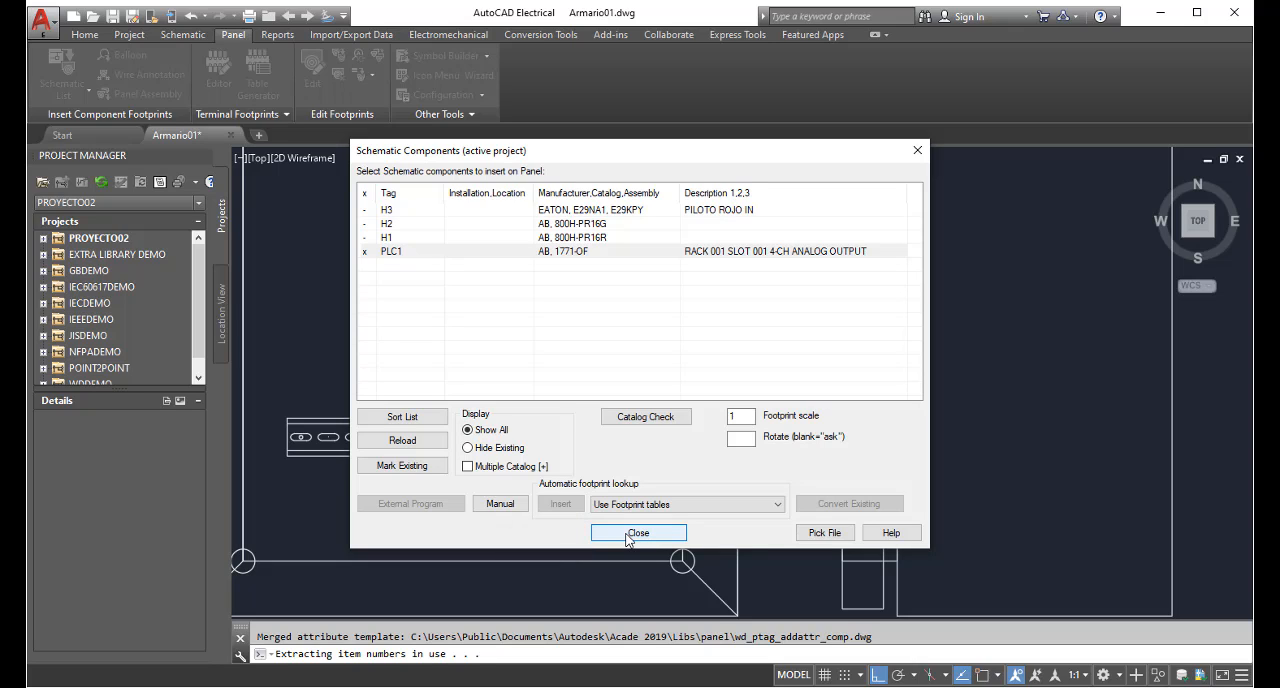
left_click(637, 533)
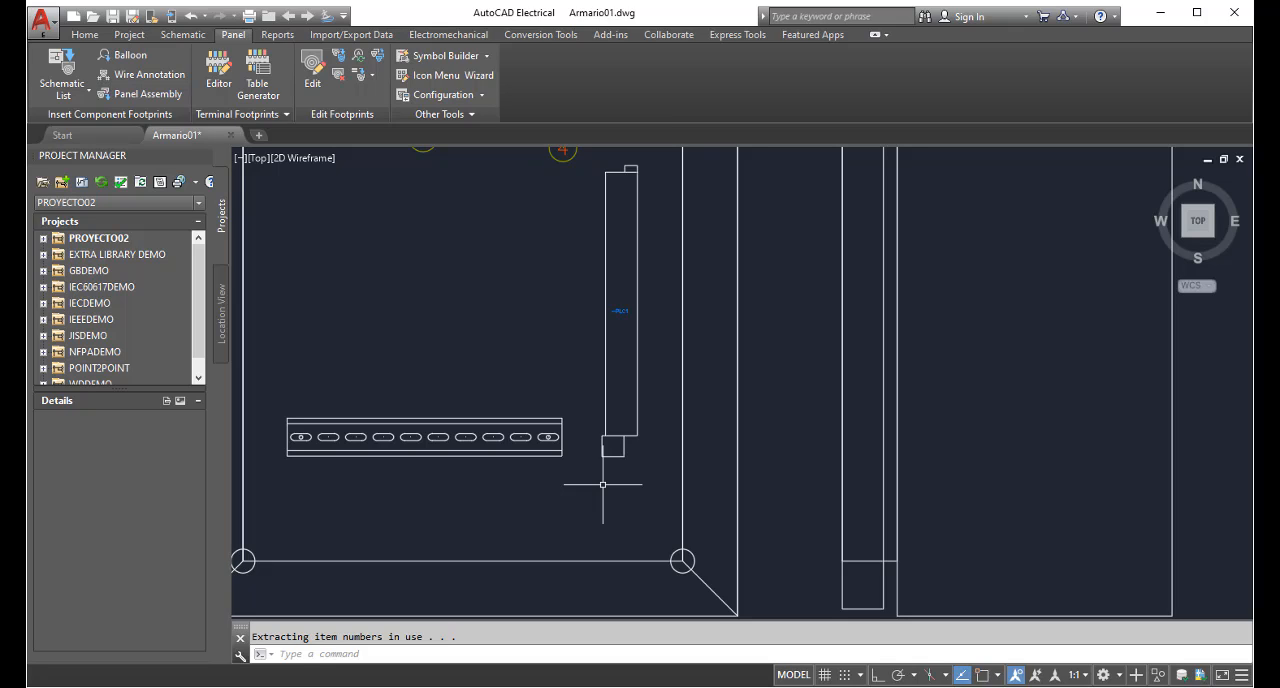
Examine the enclosure footprint's manufacturer and catalog data without changing them
right_click(682, 421)
left_click(685, 373)
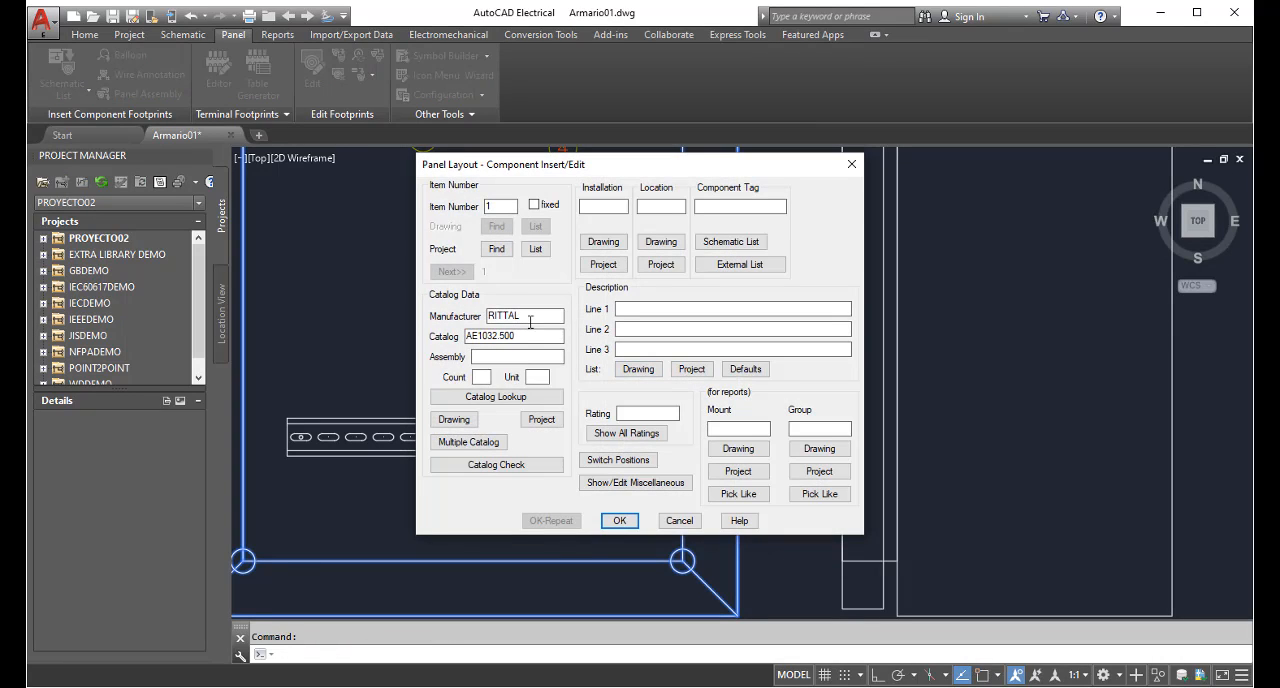
left_click_drag(530, 316, 483, 314)
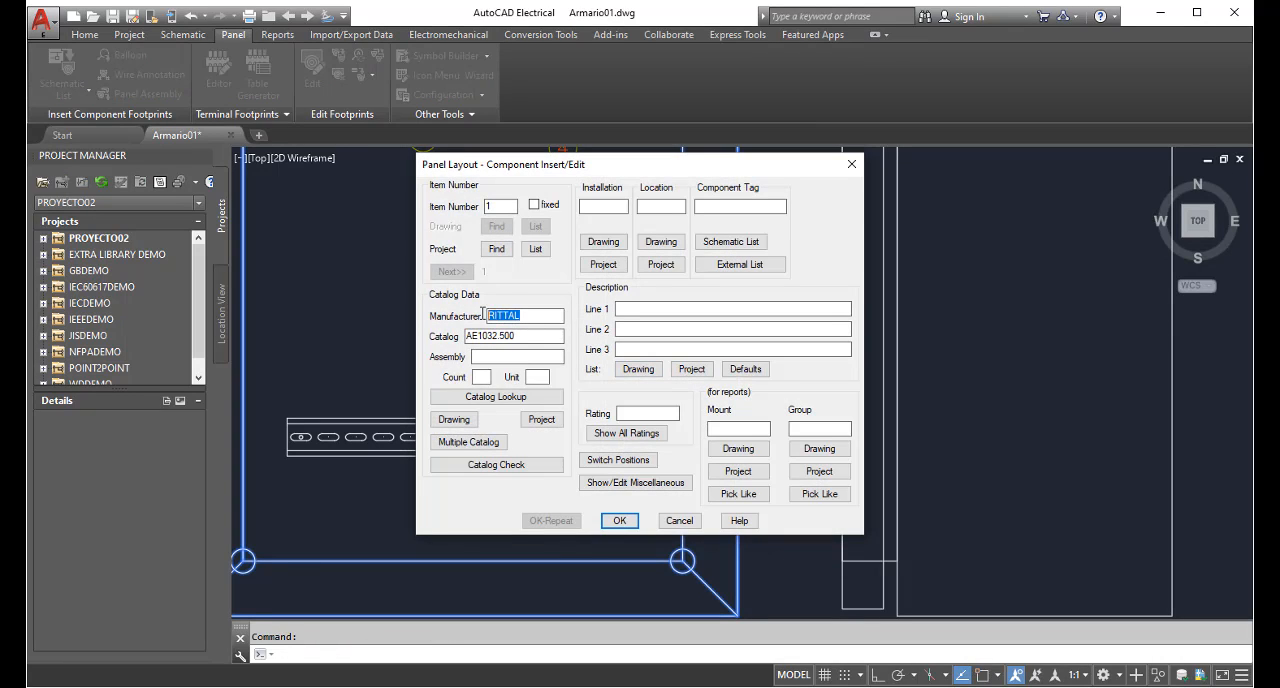
left_click(685, 521)
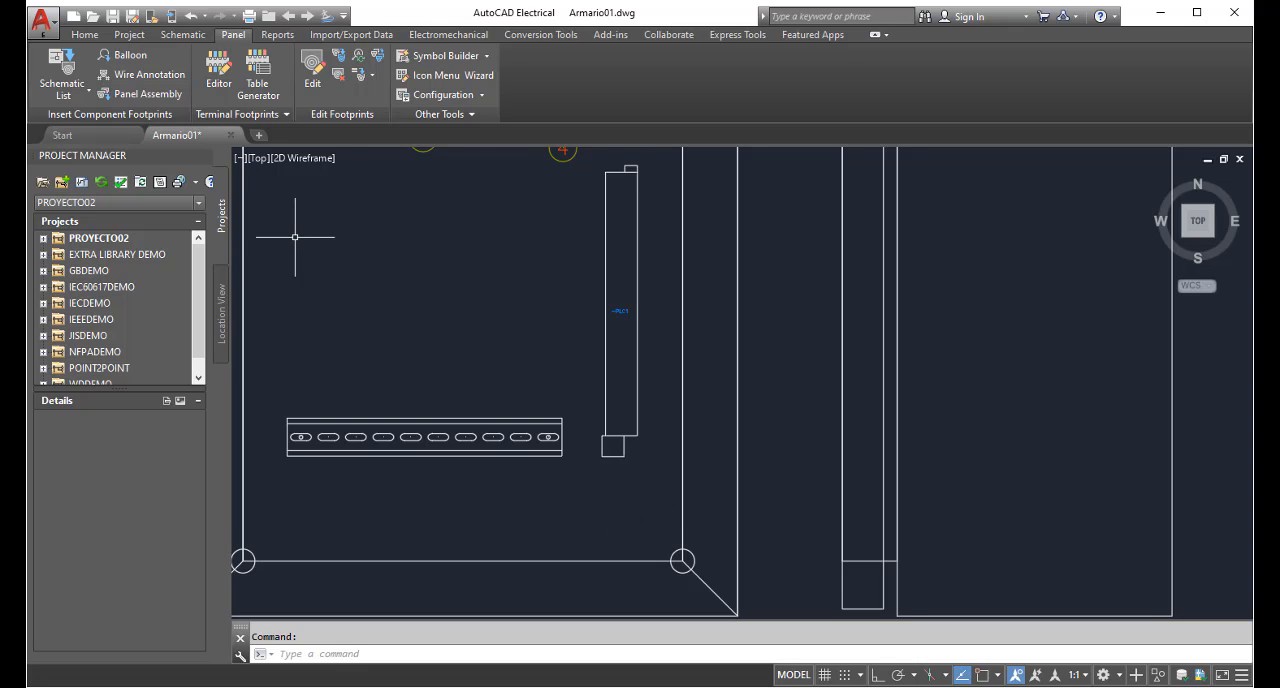
Choose a PLC I/O footprint from the panel symbols and assign it the AB catalog number 1746-OB32E
left_click(89, 94)
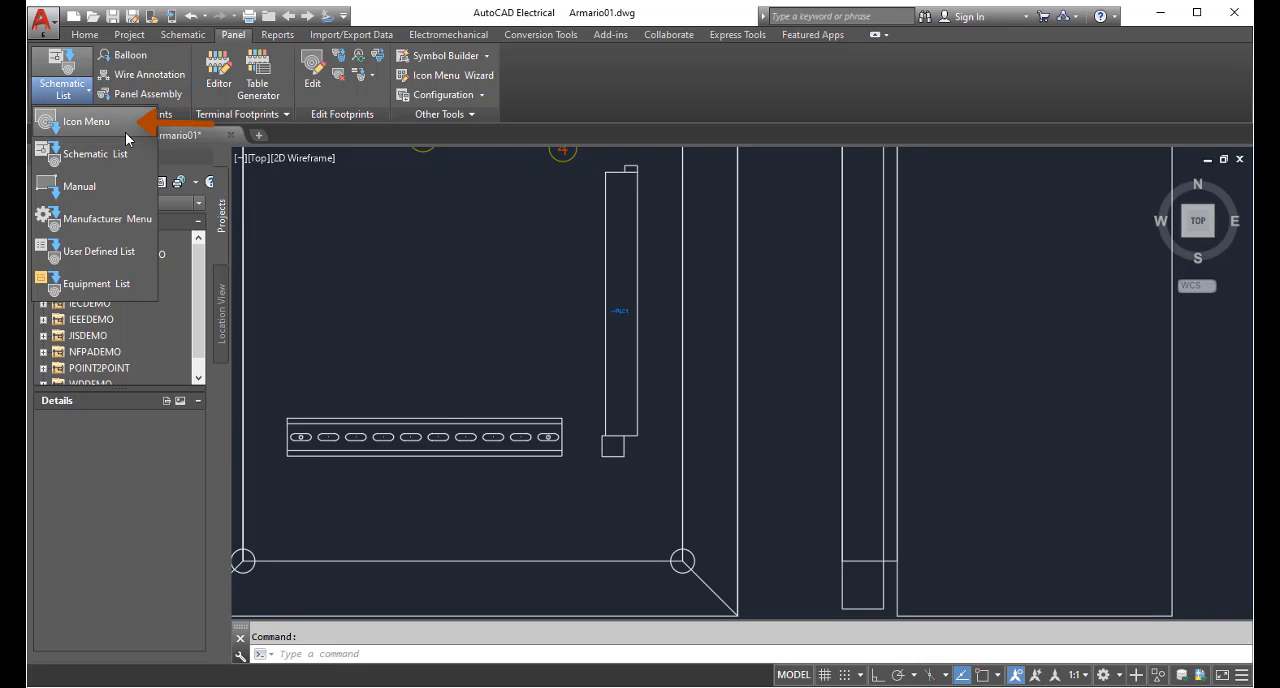
left_click(122, 128)
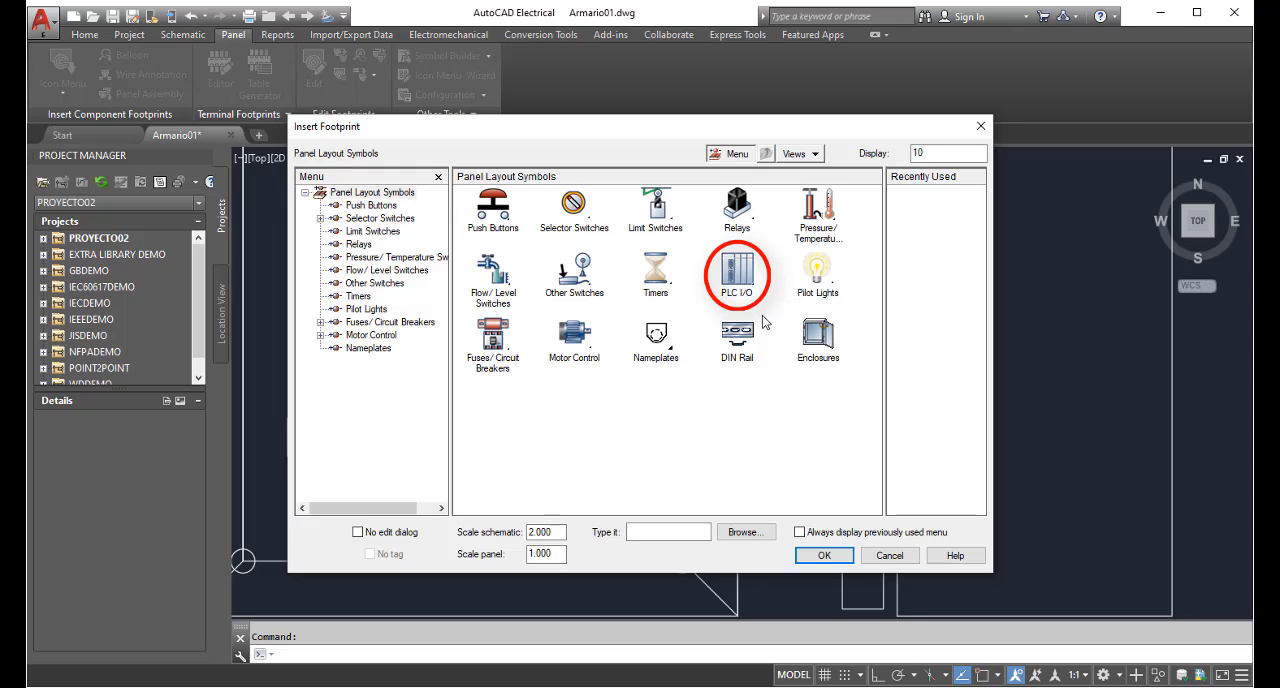
left_click(738, 270)
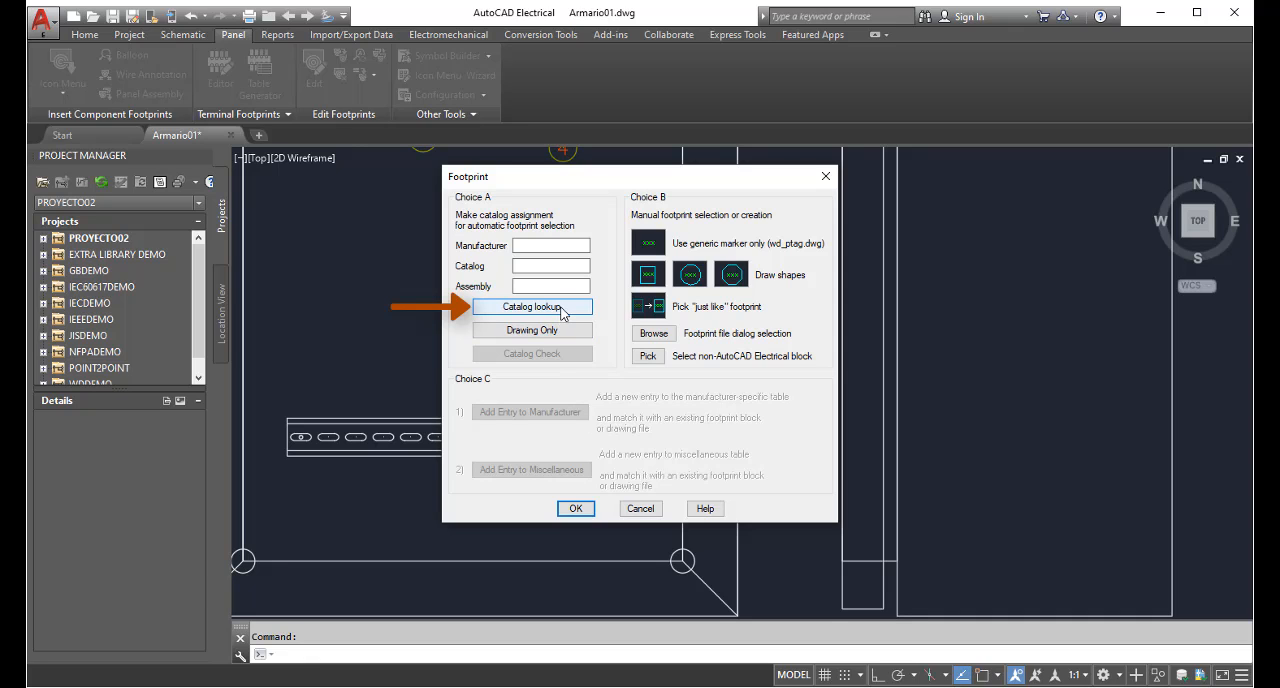
left_click(561, 312)
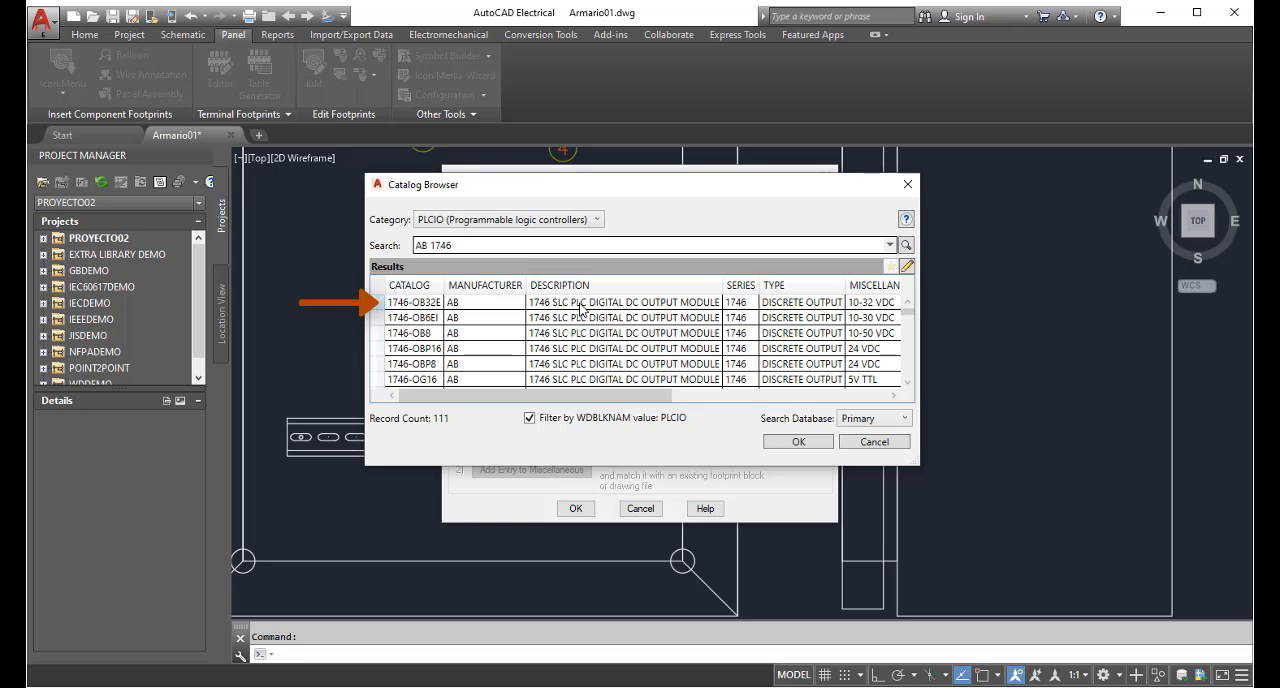
left_click(580, 306)
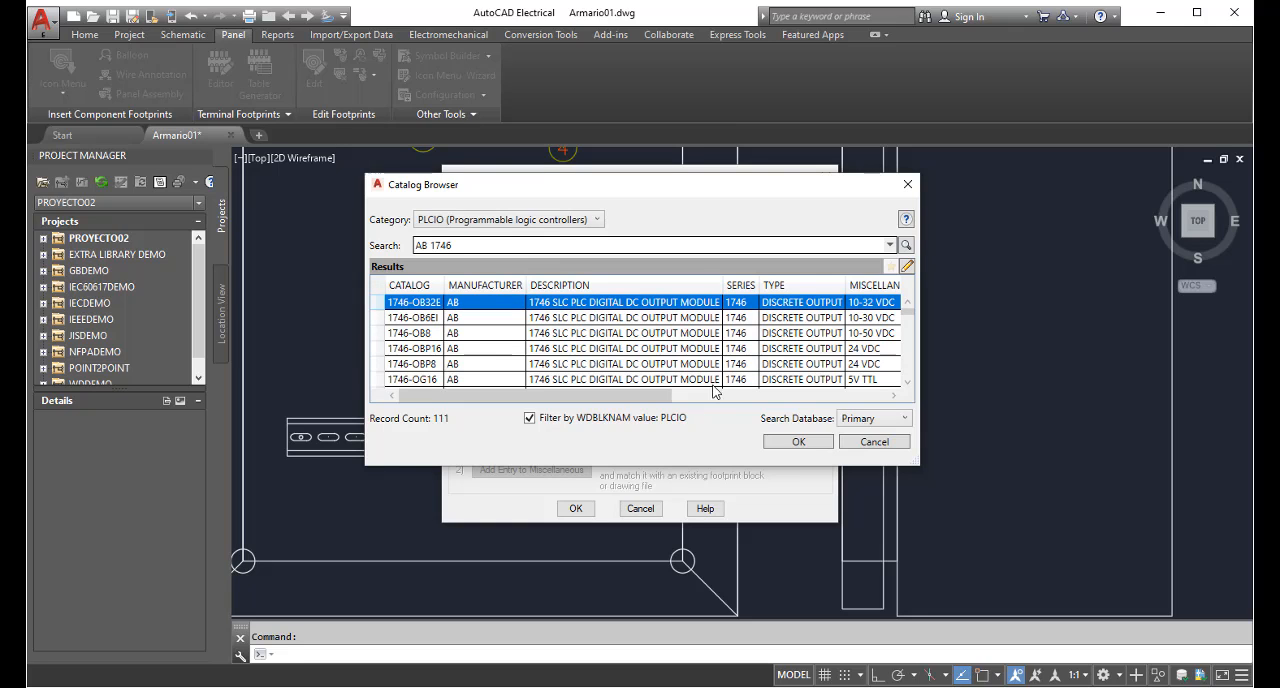
left_click(806, 447)
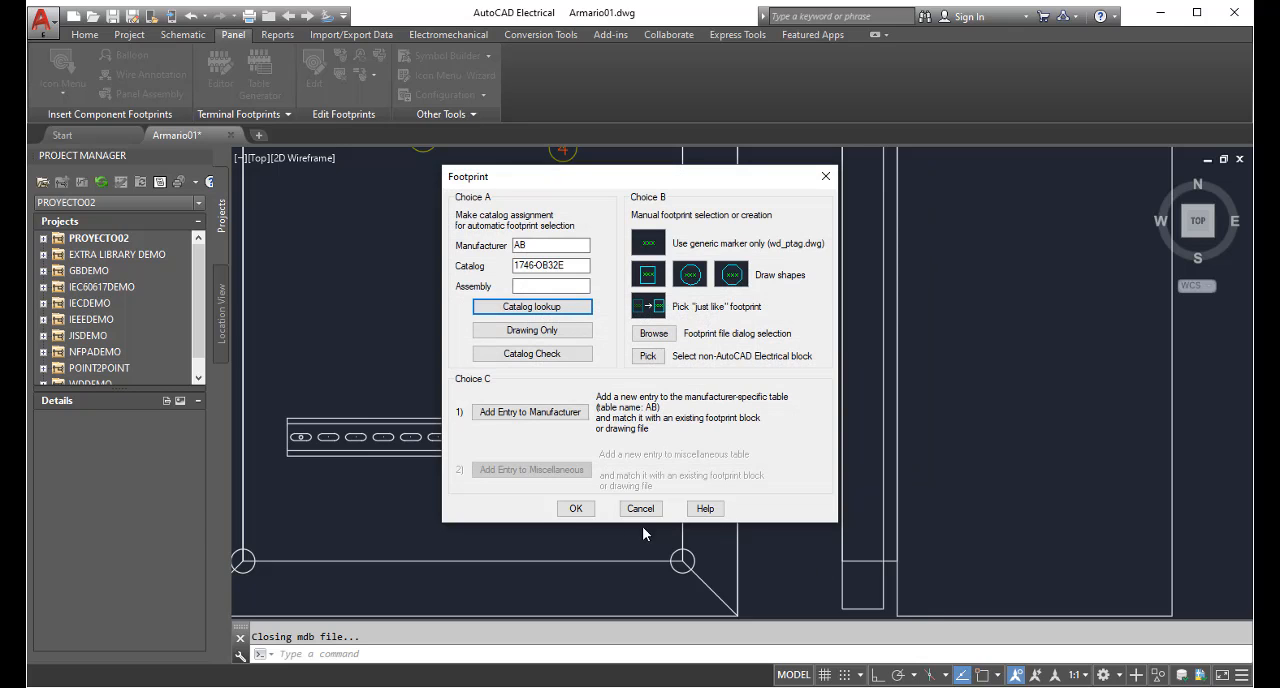
left_click(577, 509)
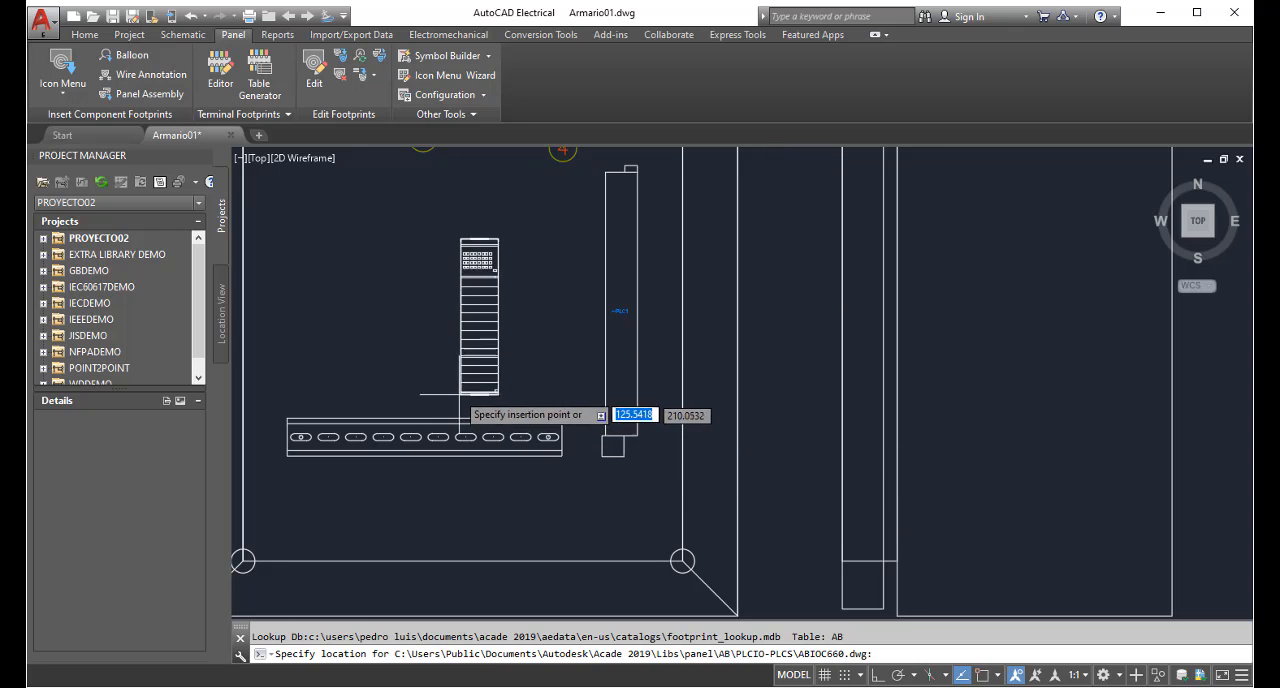
Place the PLC footprint above the left end of the DIN rail at 0° rotation with Ortho on
key("F8")
left_click(287, 382)
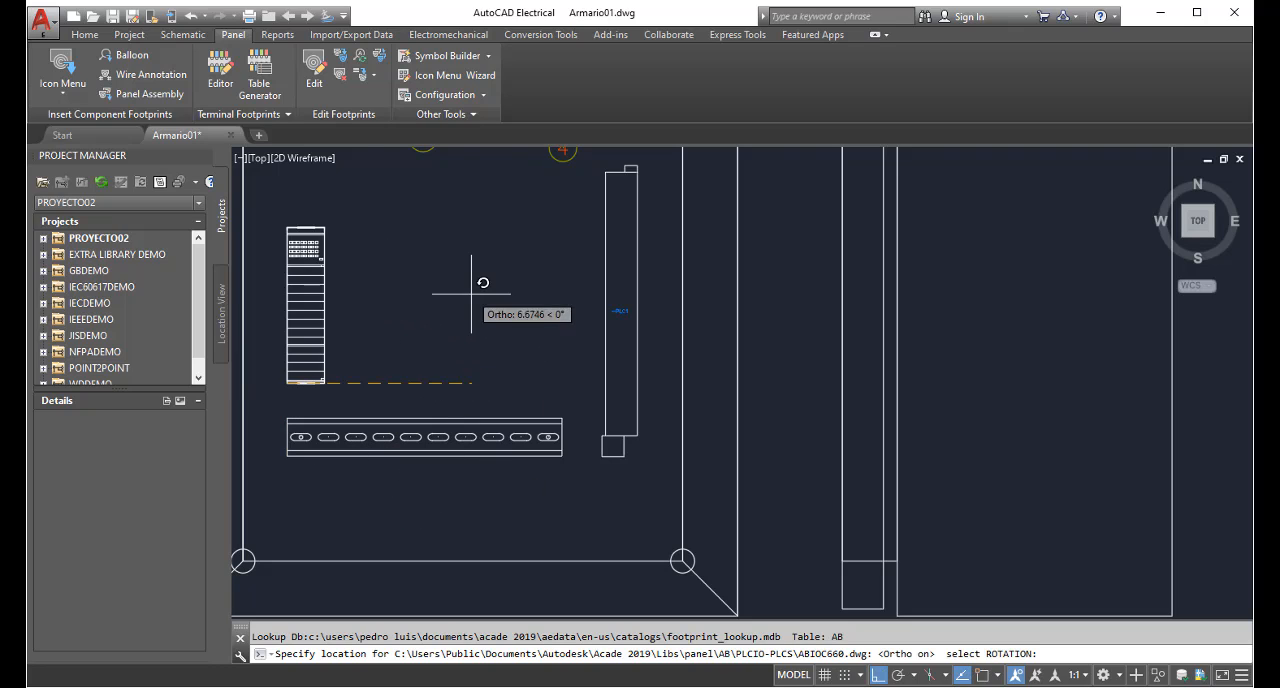
left_click(464, 383)
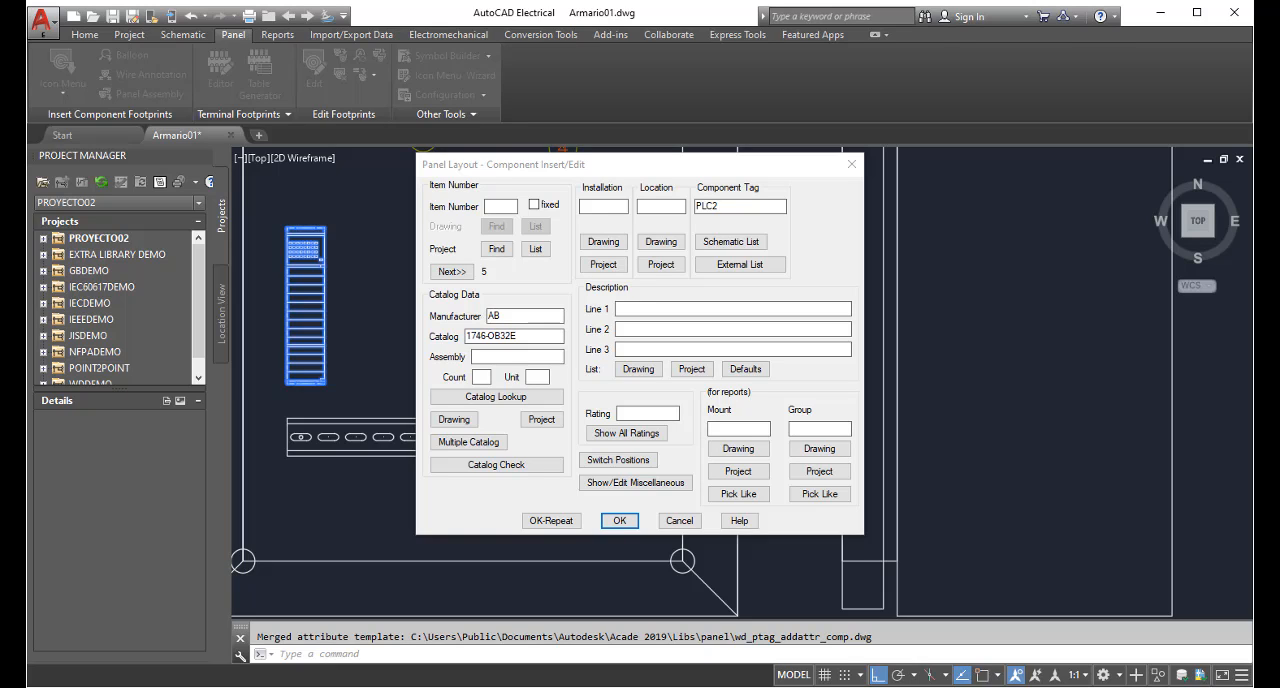
Copy the catalog number 1746-OB32E from the new PLC's component data and accept the data for tag PLC2
left_click_drag(535, 336, 448, 336)
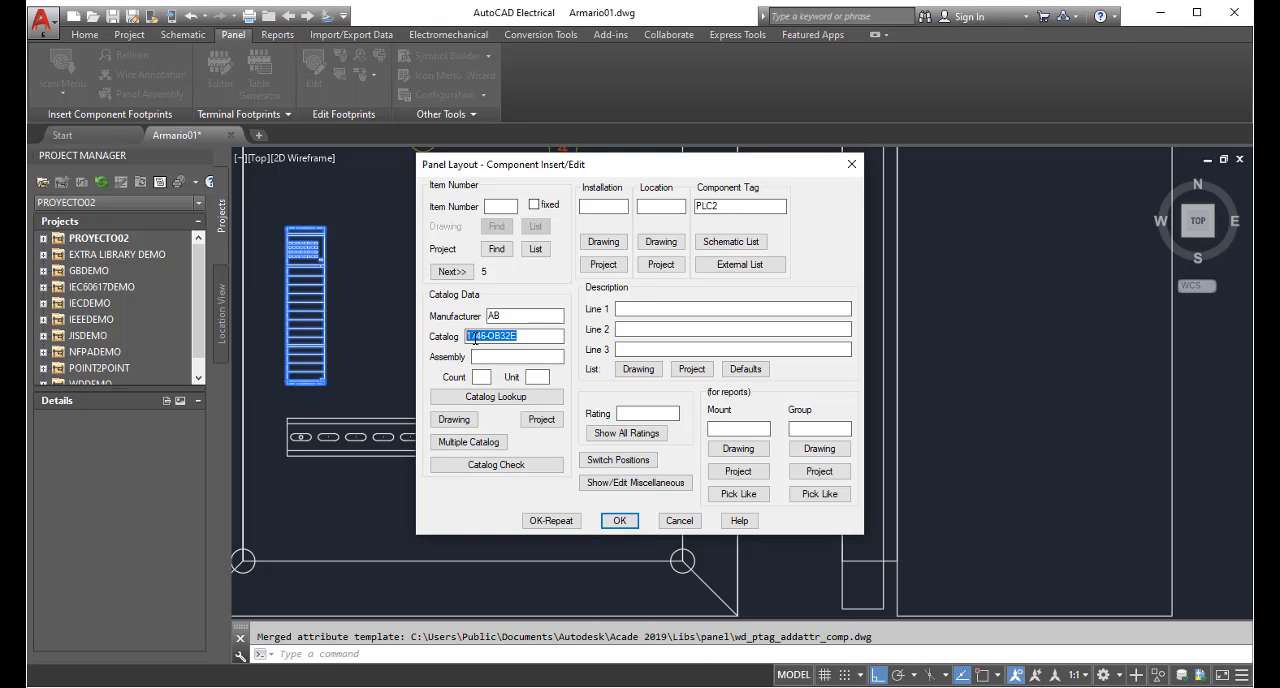
right_click(500, 336)
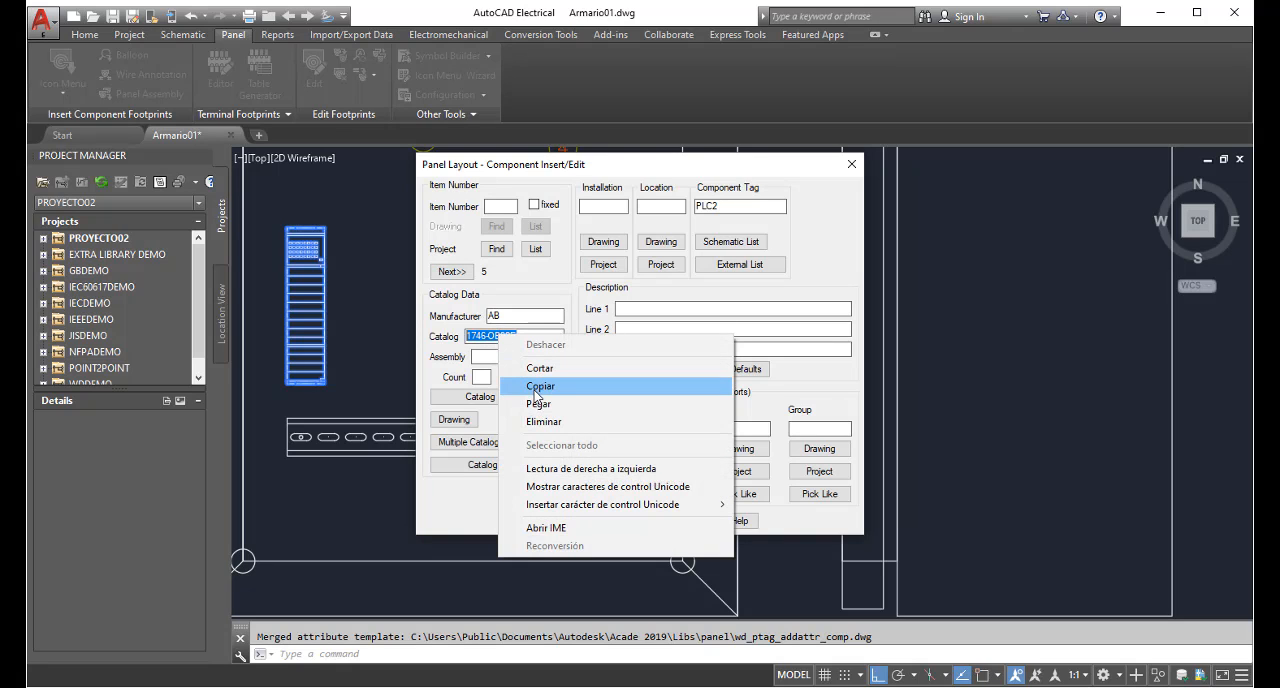
left_click(540, 387)
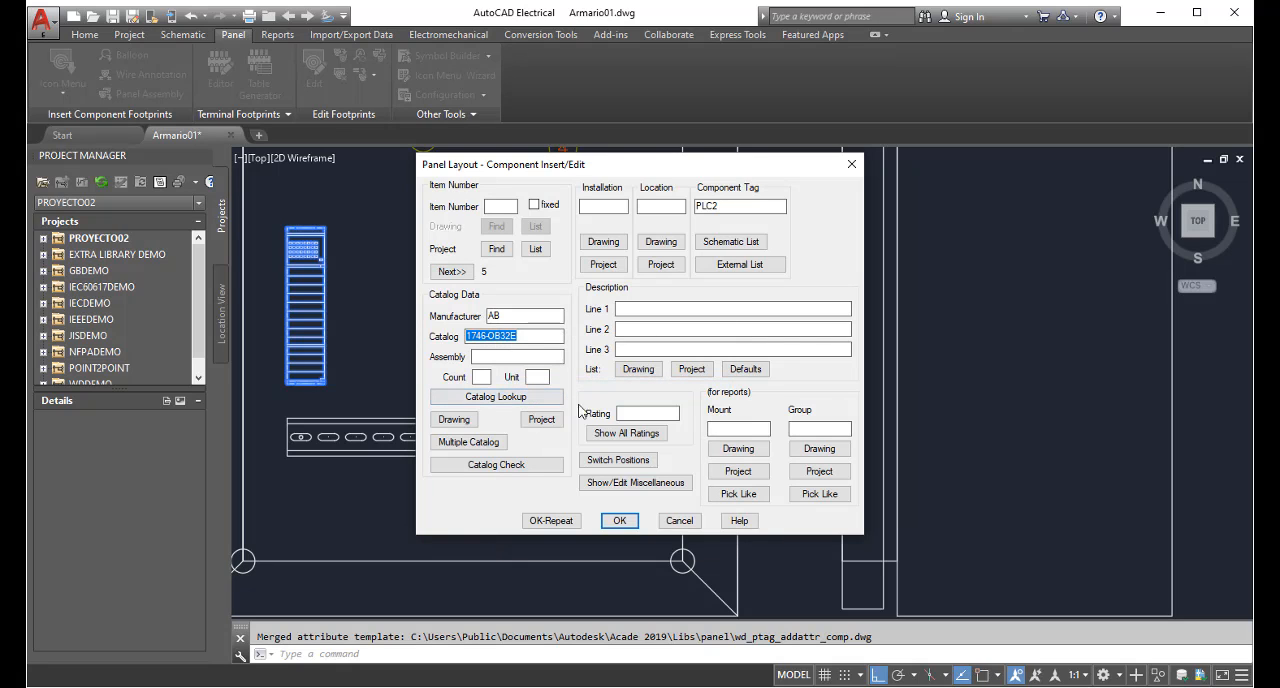
left_click(619, 521)
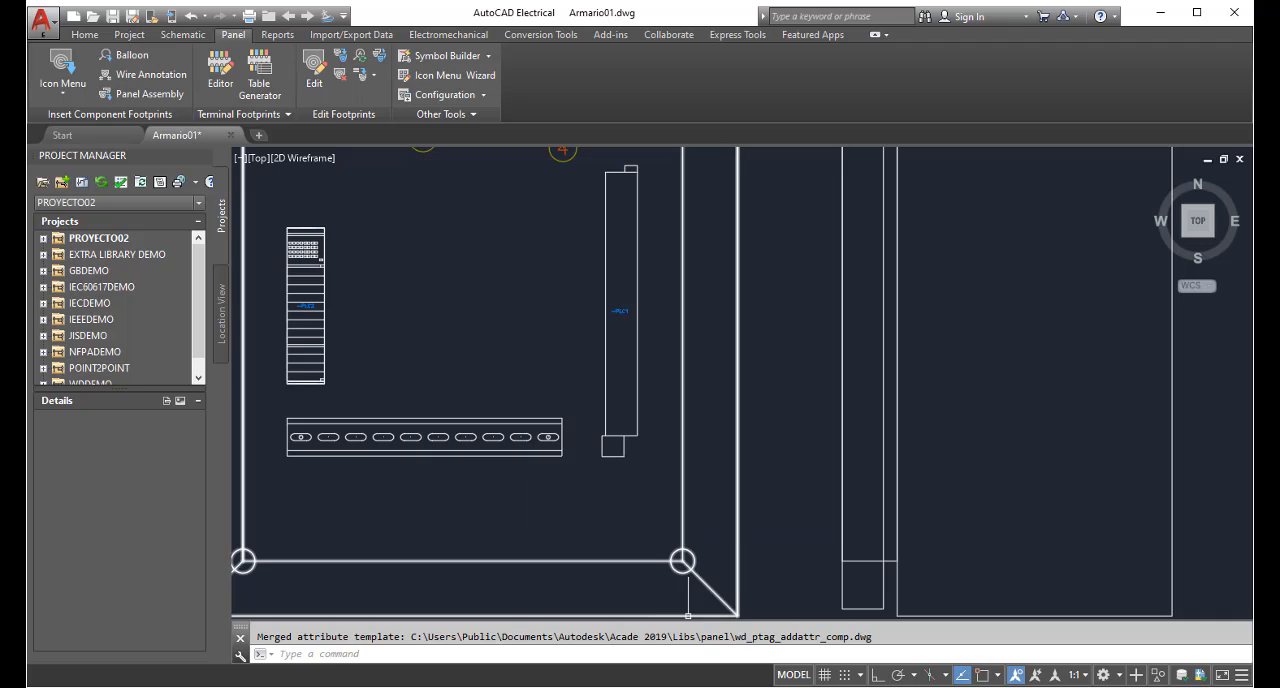
Switch to Firefox and search the web for the copied catalog number 1746-OB32E
left_click(697, 686)
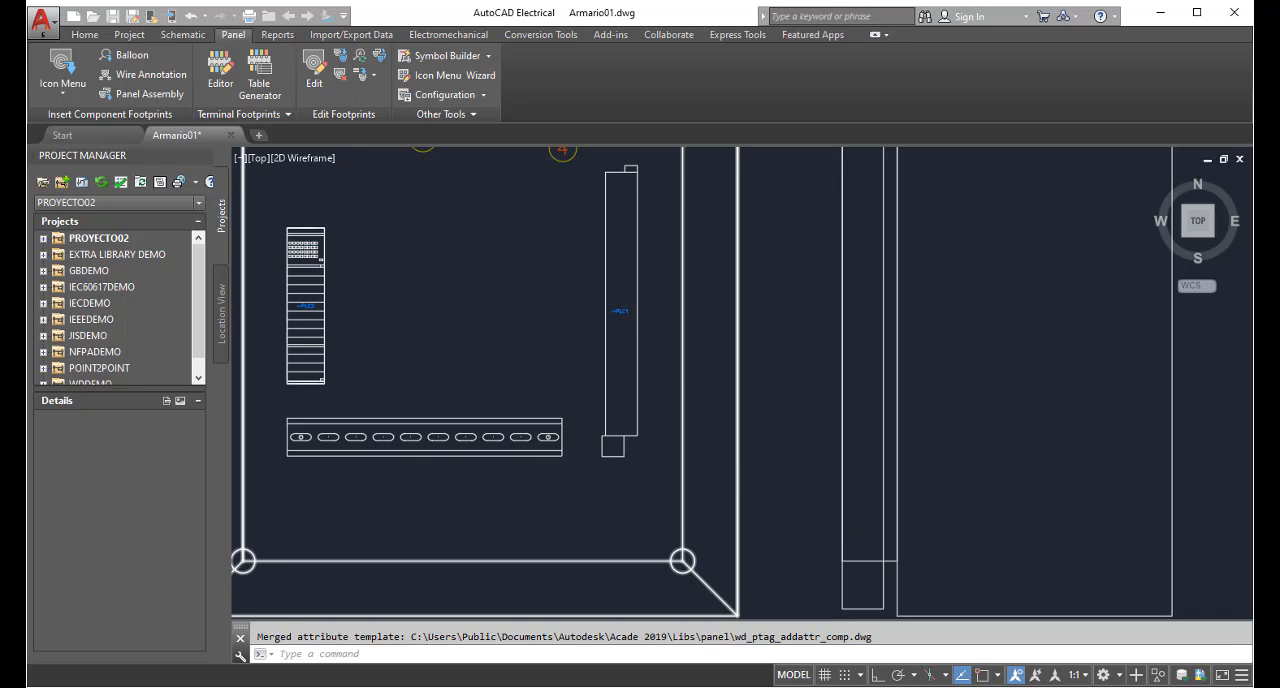
left_click(609, 201)
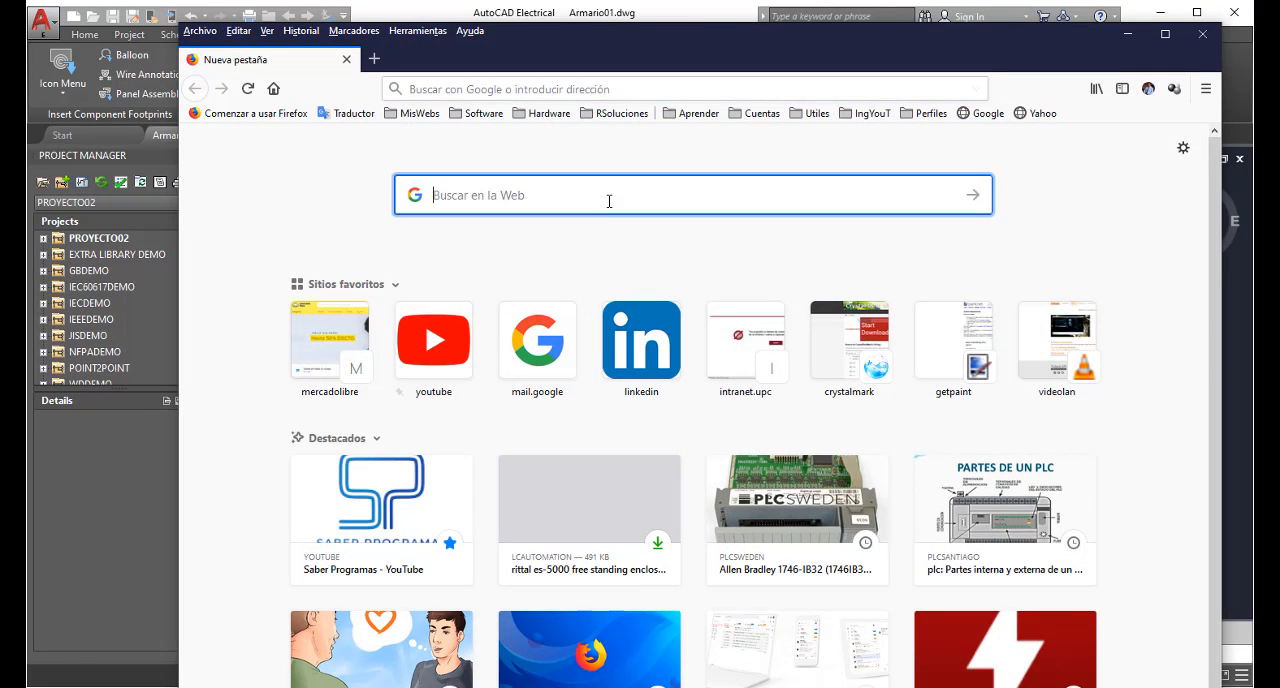
key("ctrl+v")
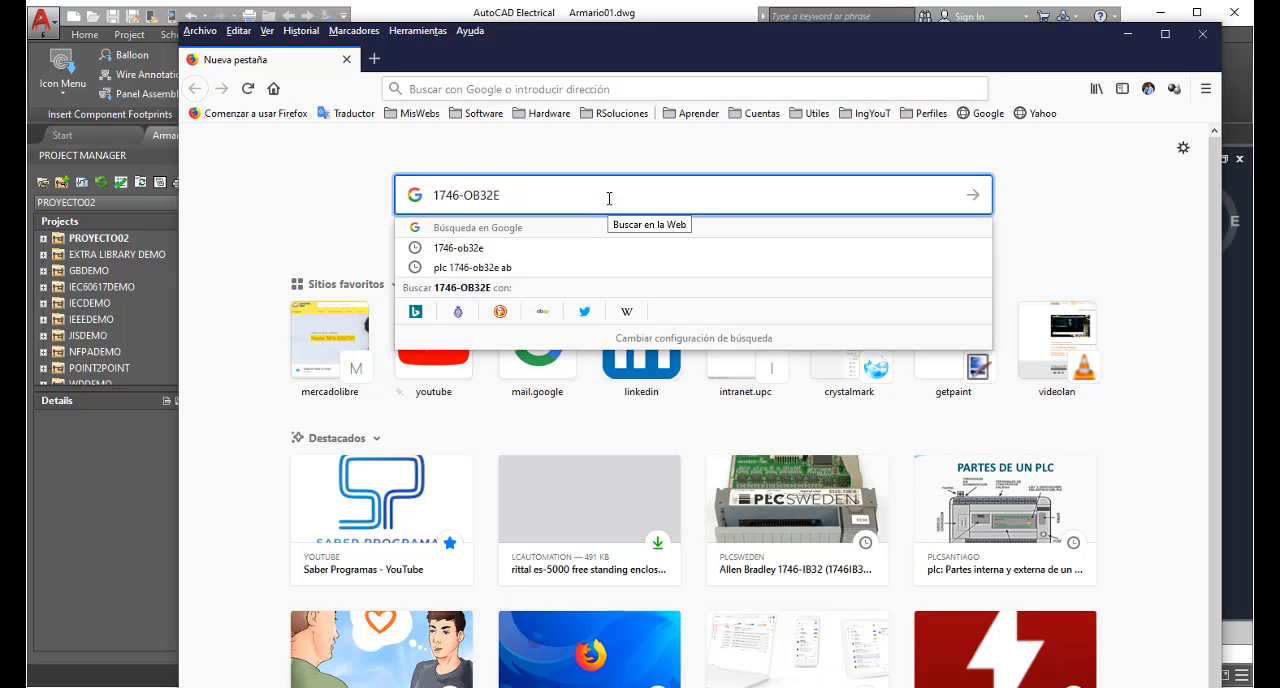
key("Return")
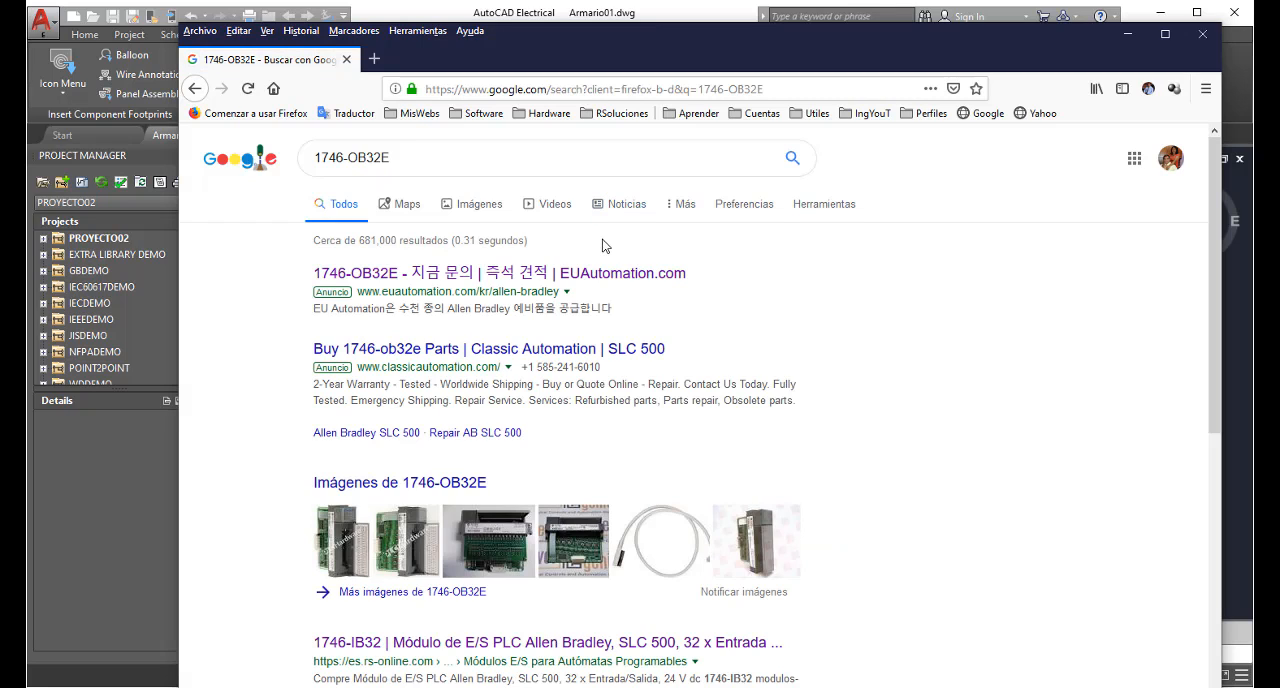
Open the Classic Automation result in a new tab, examine the module's picture and specifications, and return to AutoCAD Electrical
right_click(529, 356)
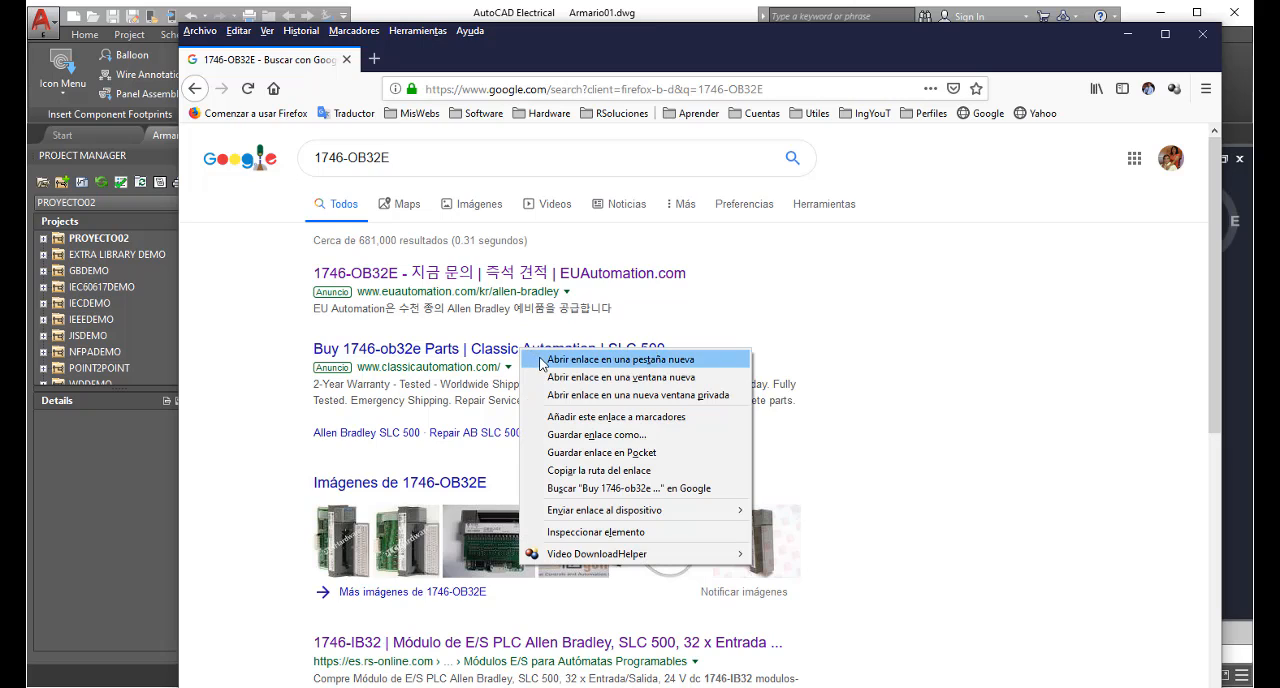
left_click(541, 360)
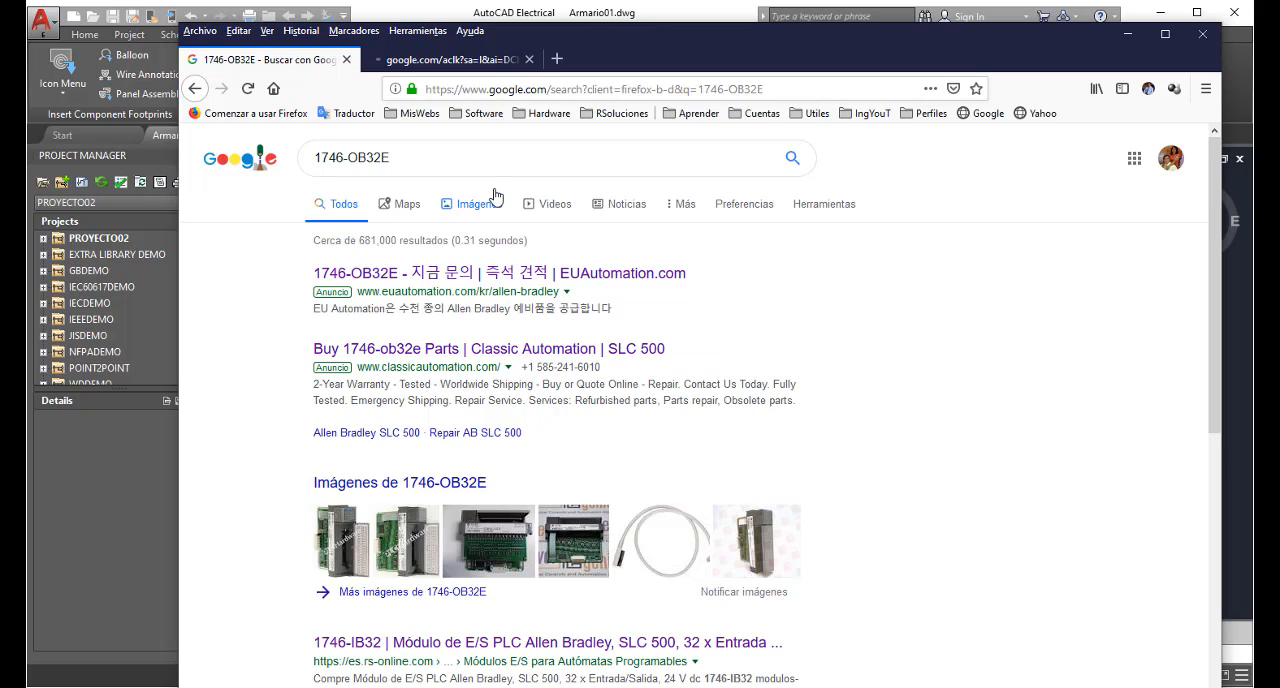
left_click(468, 61)
scroll(777, 451, "down", 3)
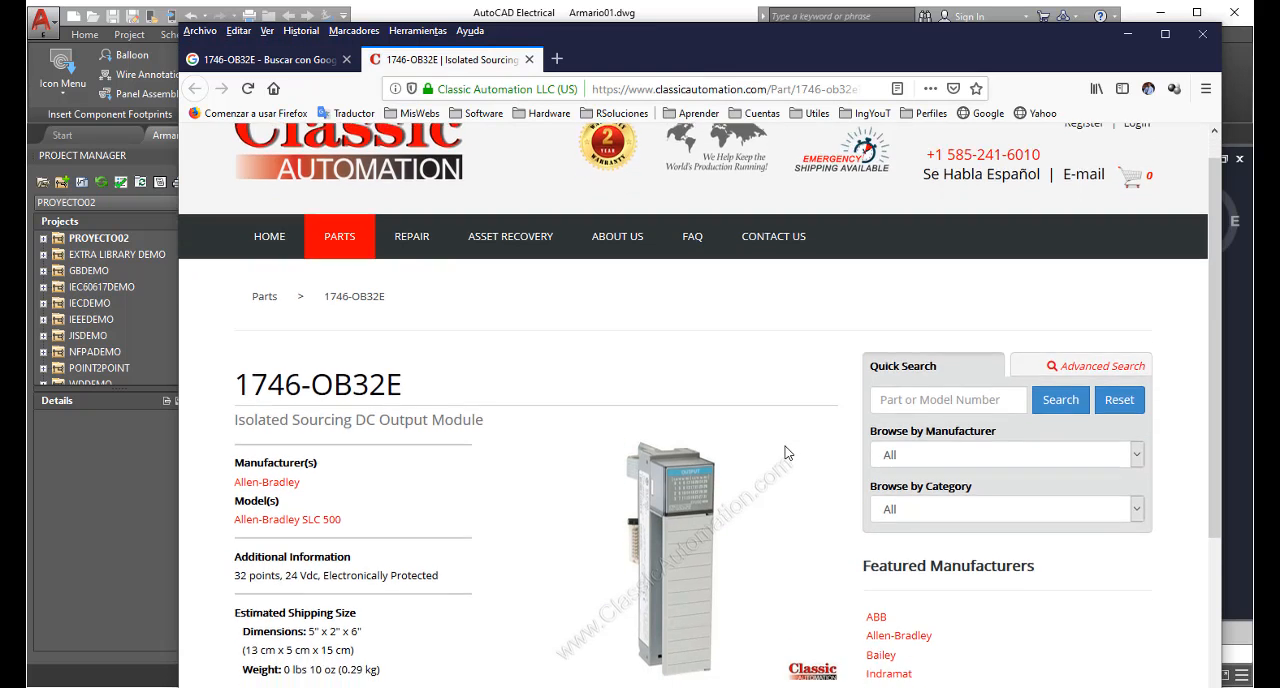
scroll(800, 452, "down", 2)
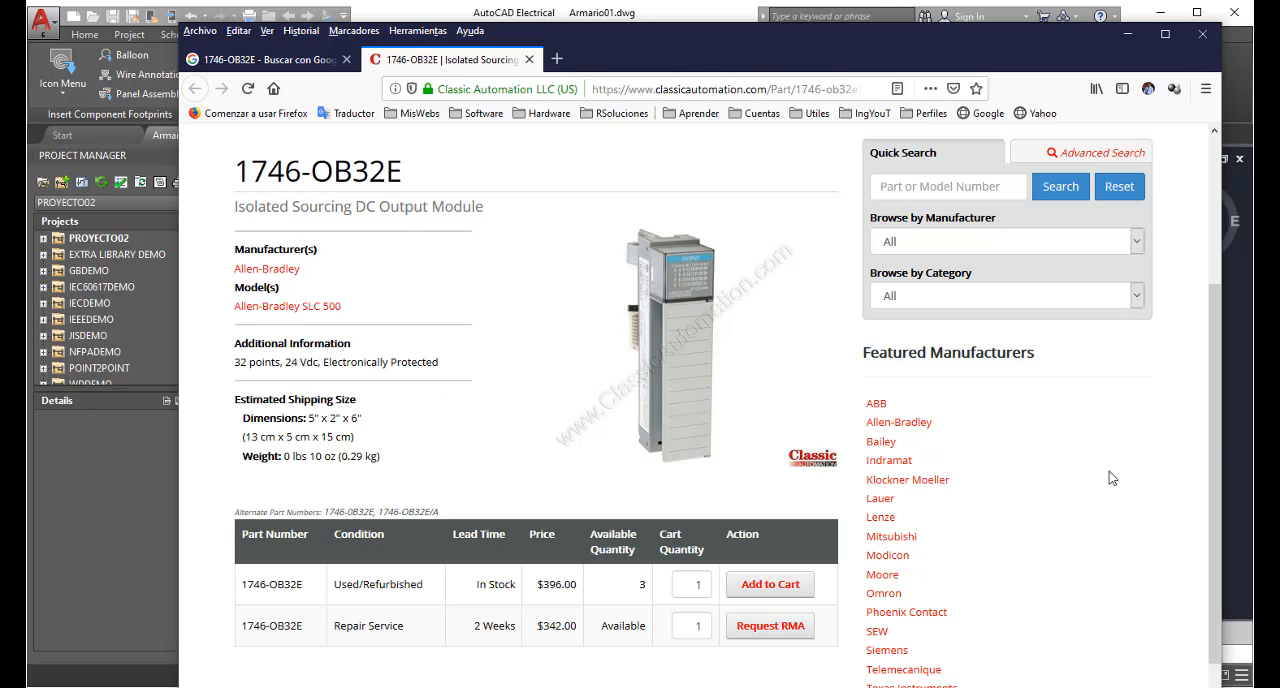
left_click(1233, 428)
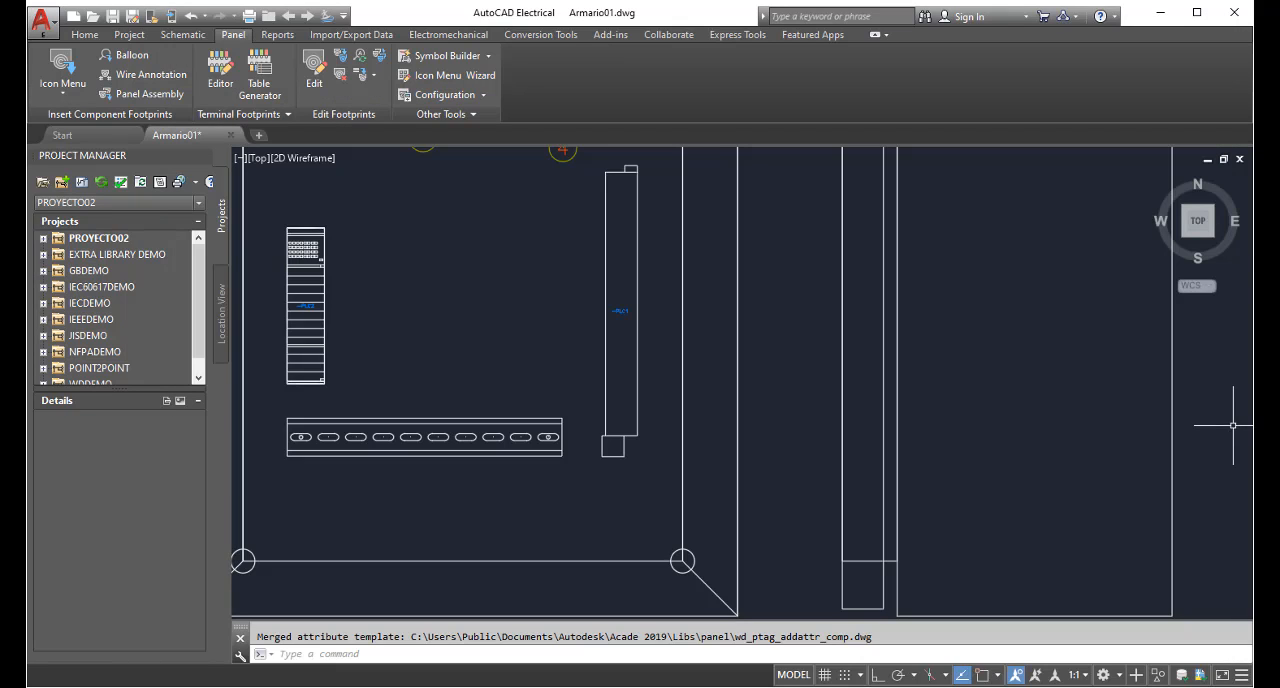